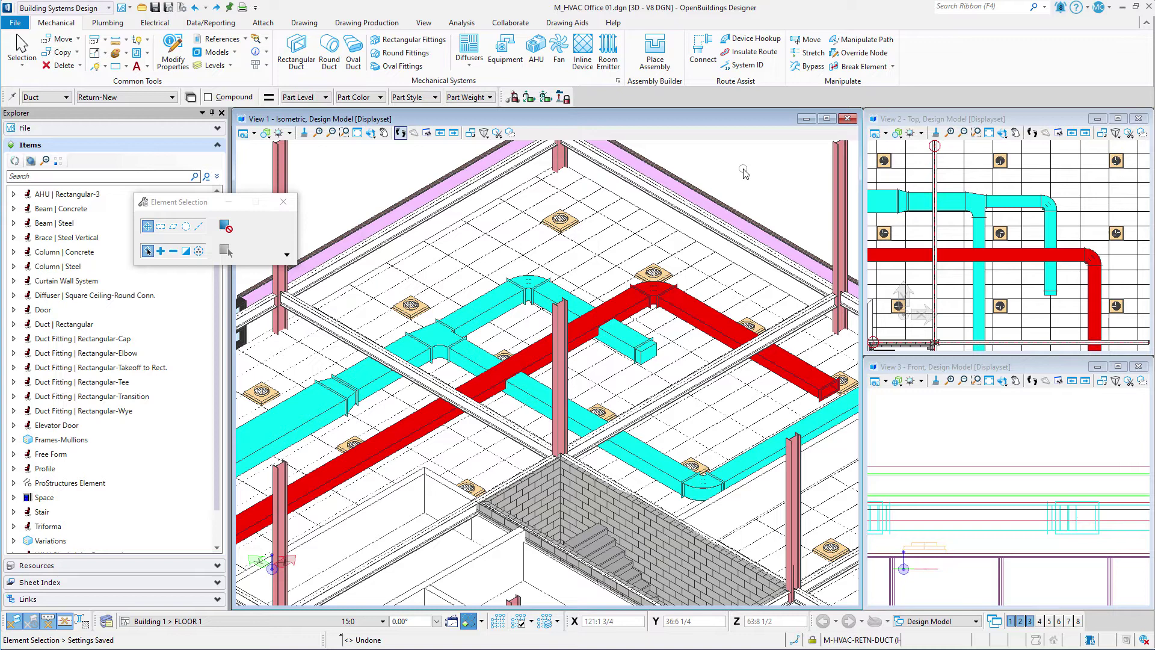
Start a mechanical bypass of the long red return duct, with the two cyan branch ducts crossing it as obstructions
click(809, 66)
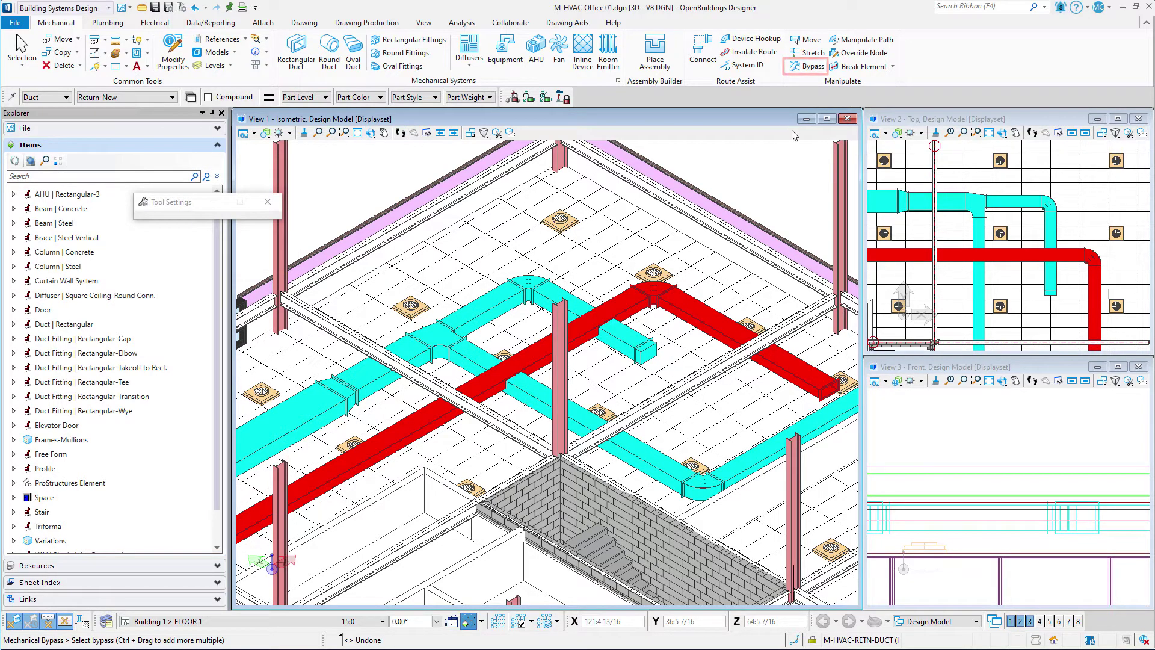
click(626, 306)
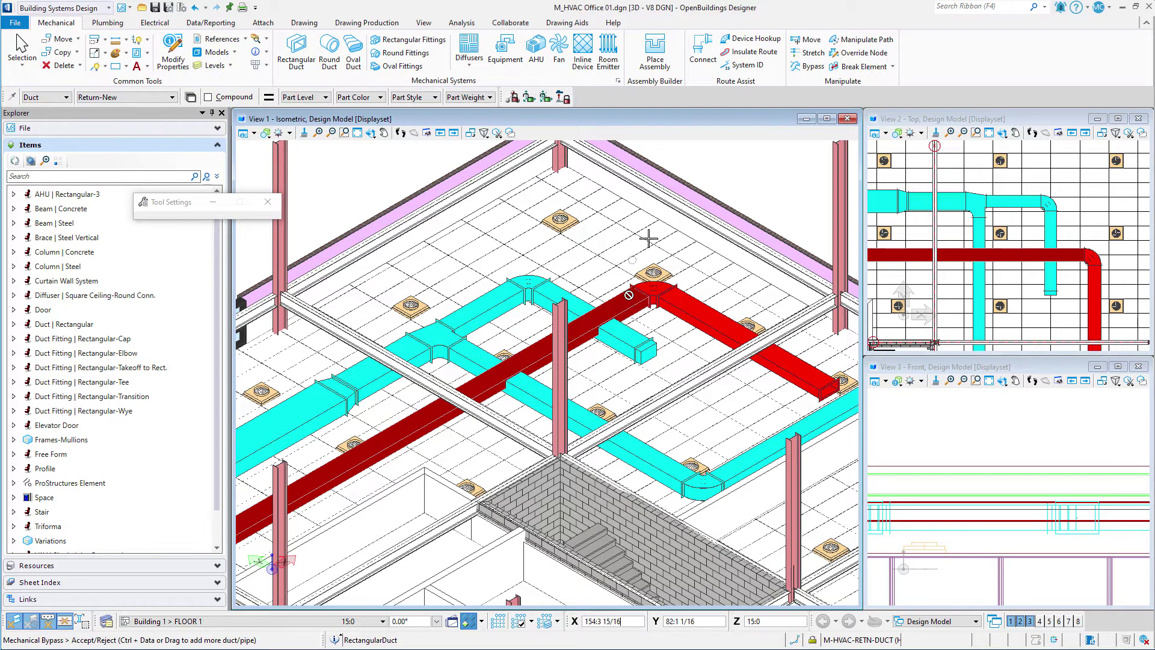
click(720, 176)
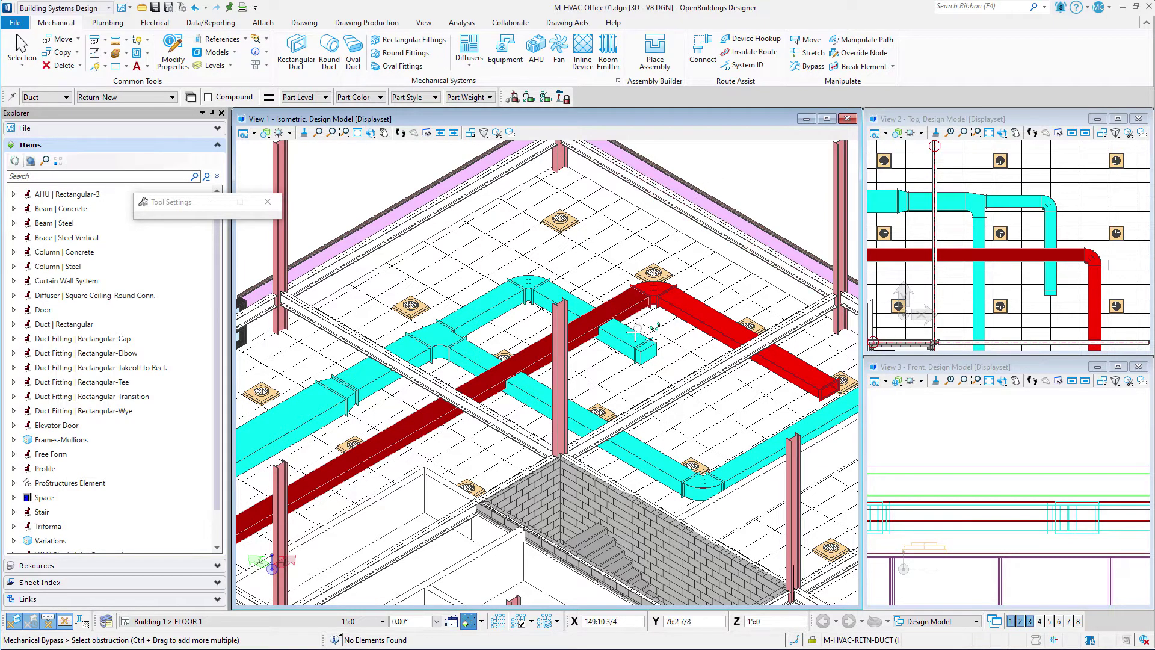
click(614, 339)
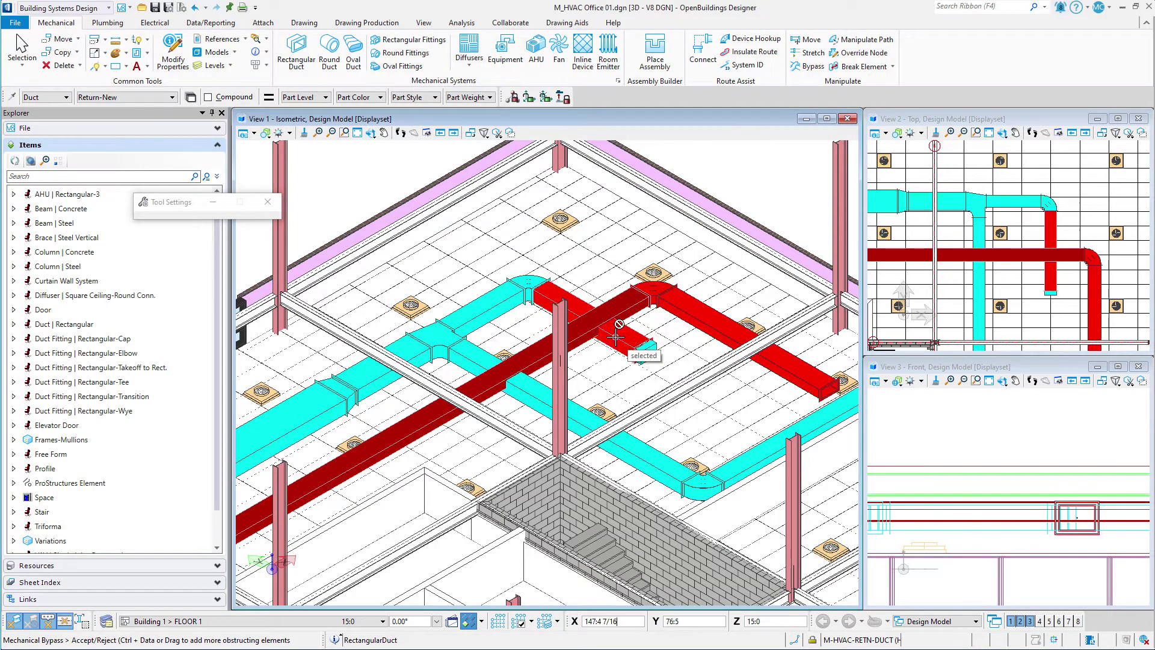
ctrl+click(471, 356)
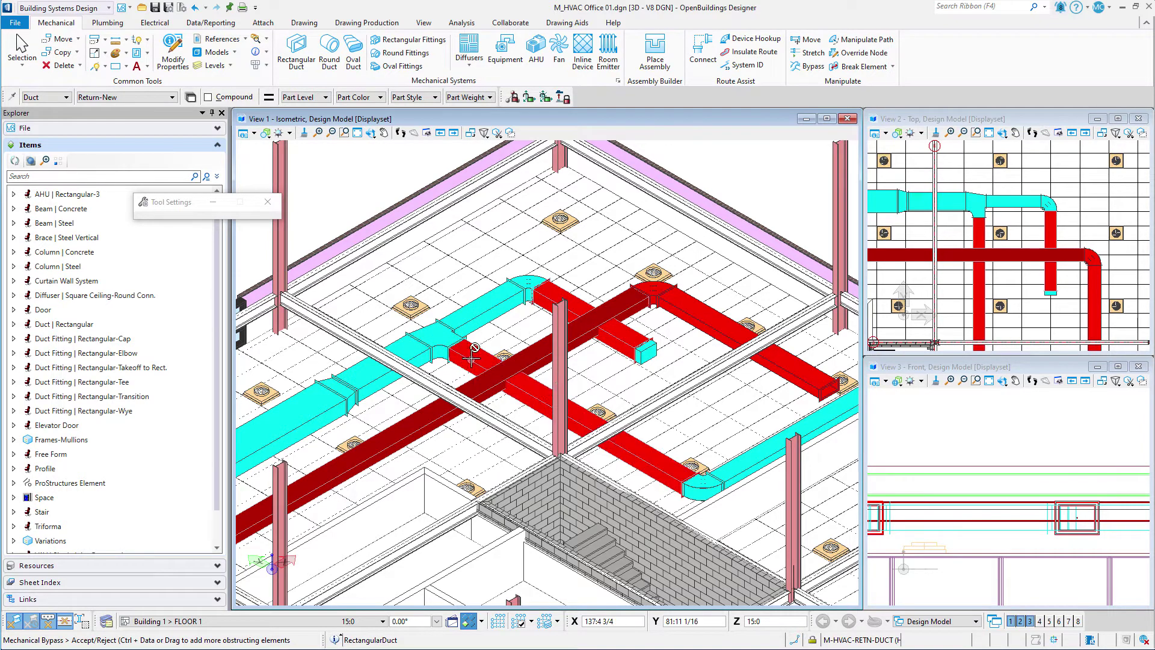
click(732, 163)
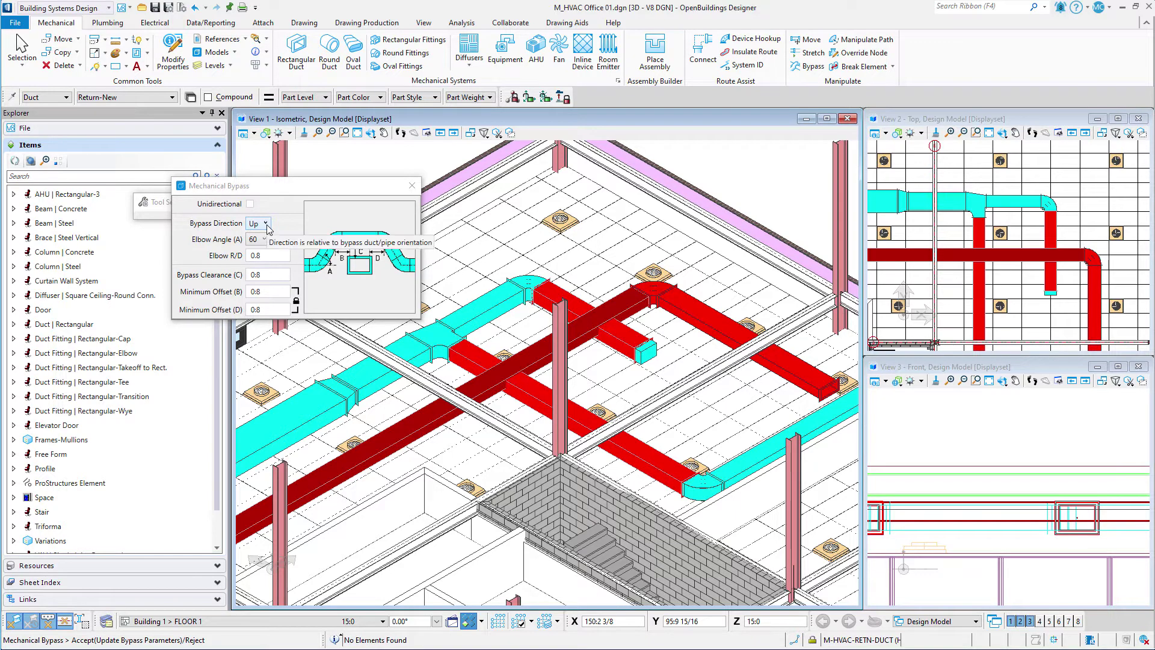
Set the bypass clearance to 0:4 and create the upward bypass over the two cyan ducts
click(278, 255)
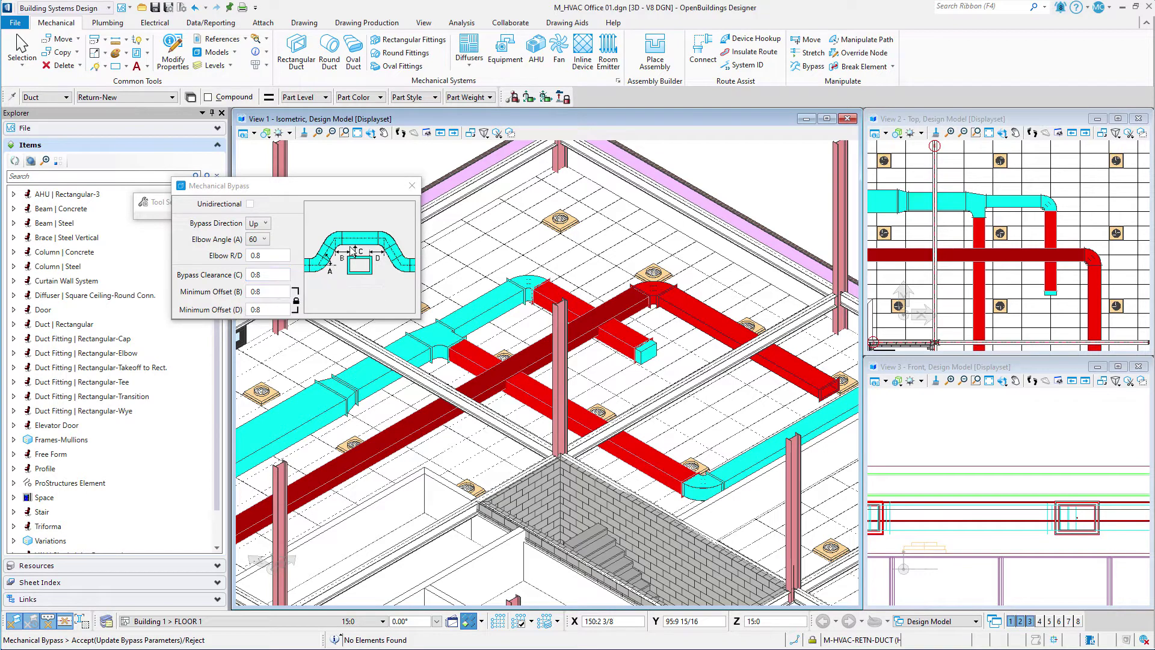
click(248, 276)
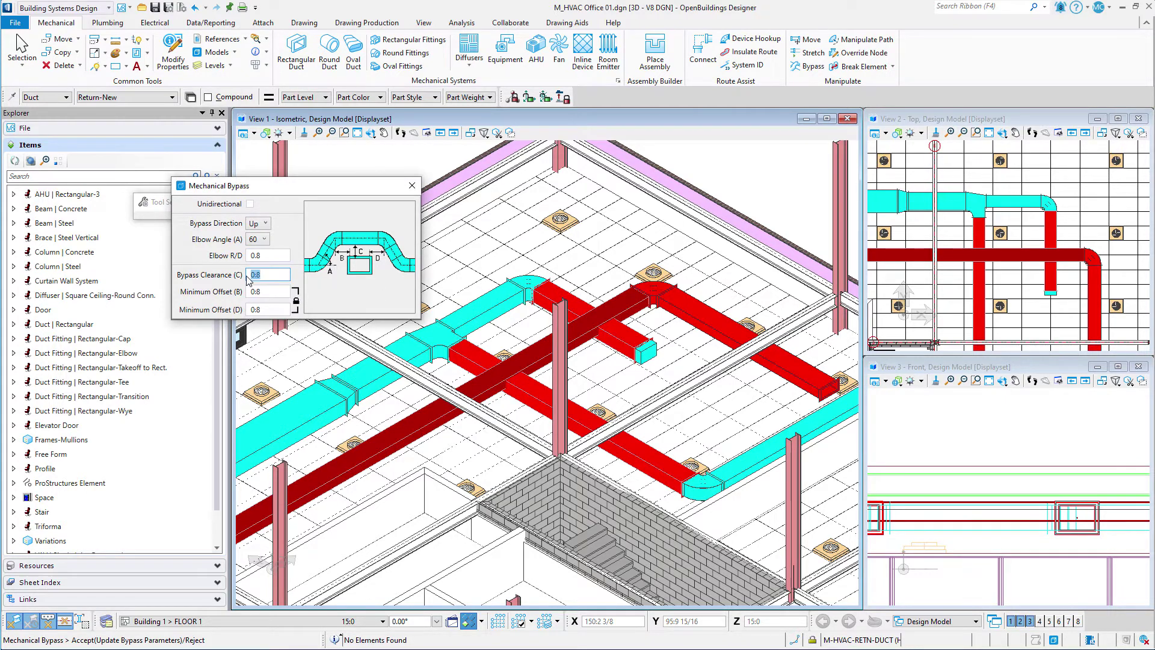
key(BackSpace)
text(0:4)
key(Tab)
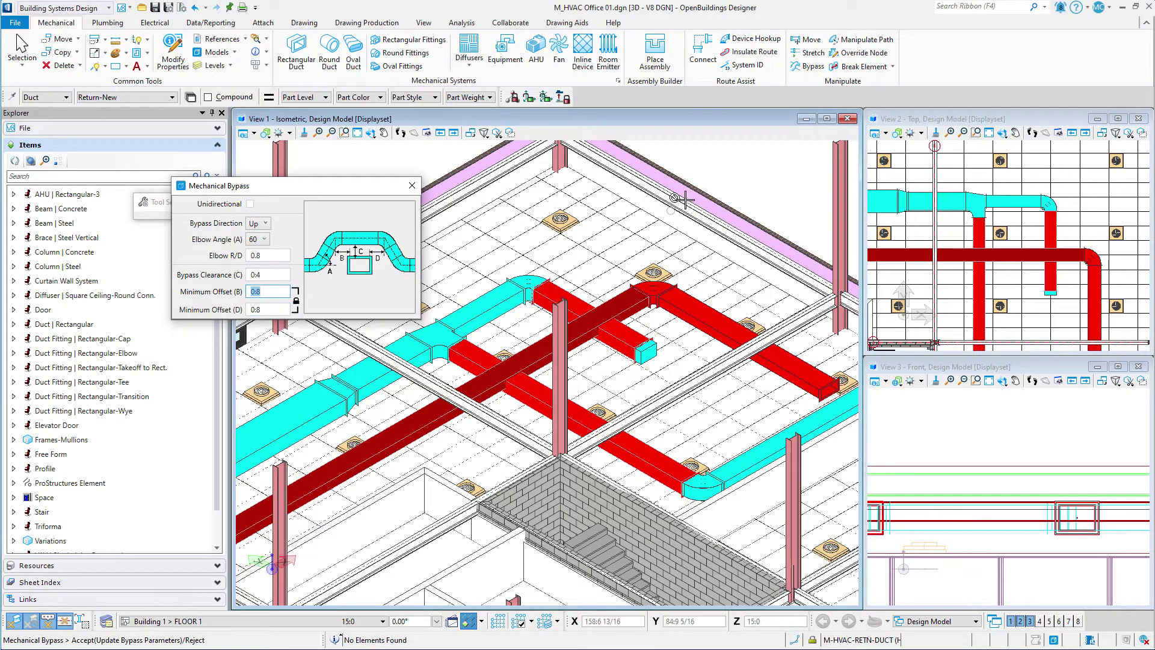
click(715, 179)
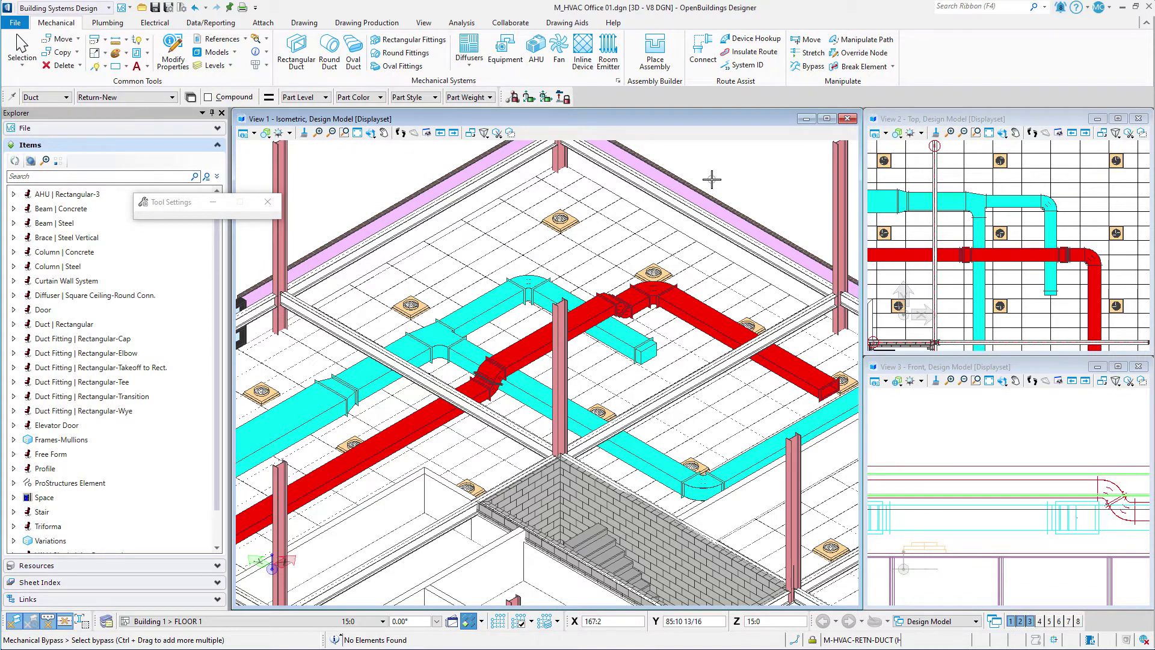
Create a unidirectional upward bypass of the short open-ended return duct over the adjacent cyan branch duct, with a minimum offset of 2:0
middle_drag(416, 496, 821, 235)
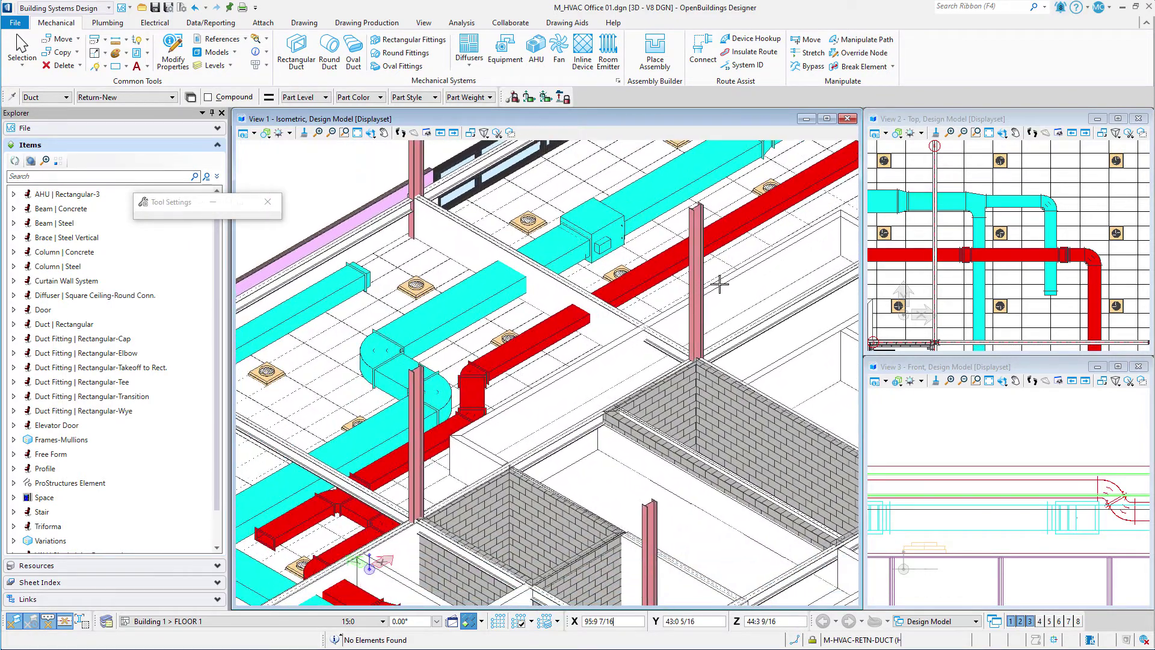
middle_drag(291, 540, 639, 333)
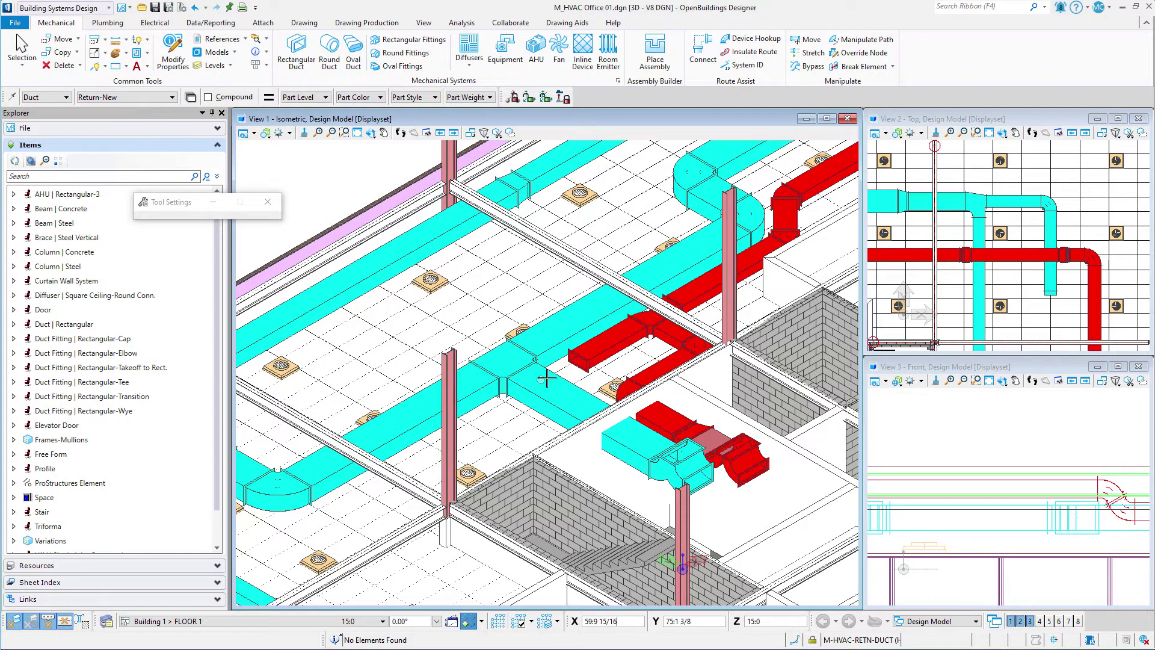
click(814, 67)
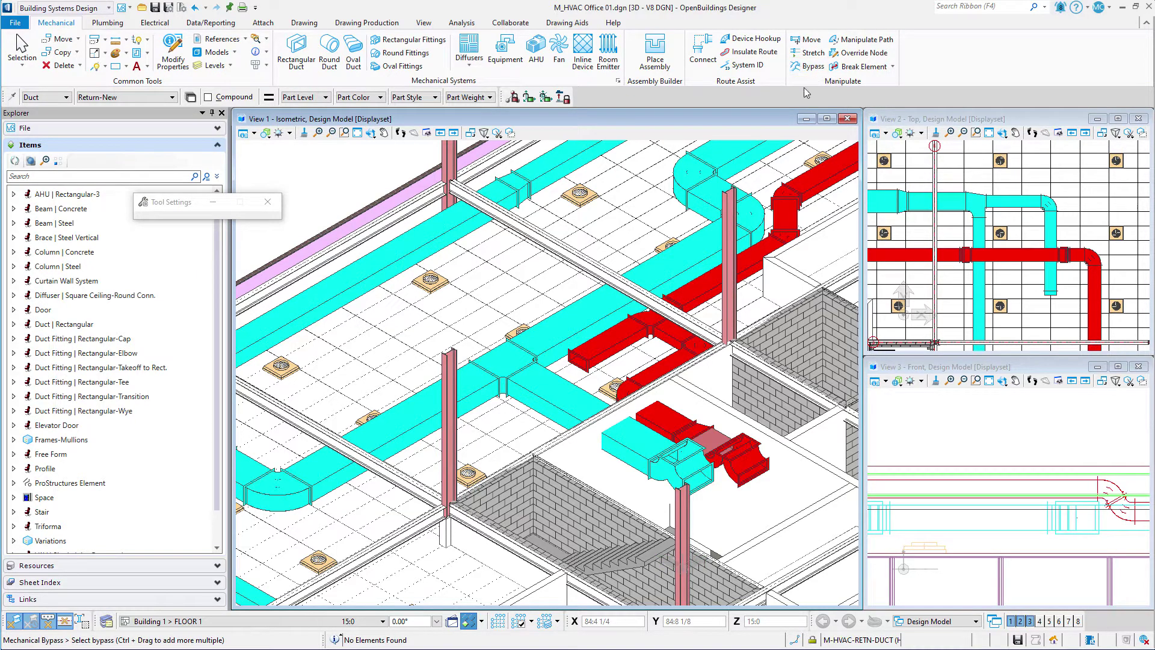
click(593, 359)
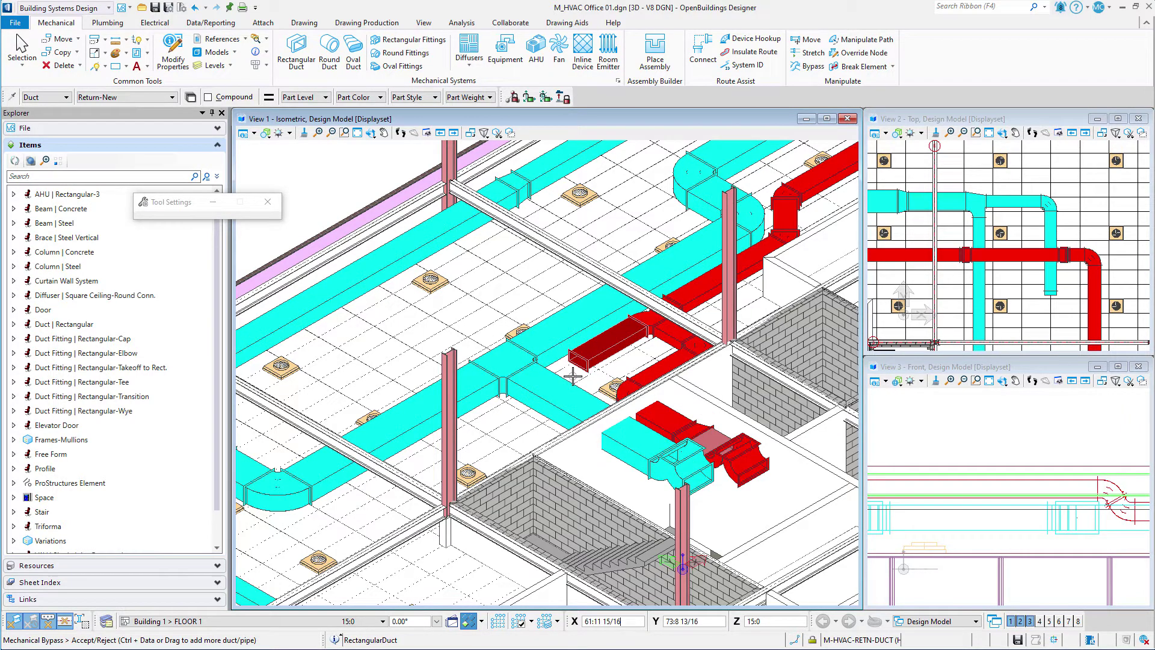
click(340, 187)
click(556, 371)
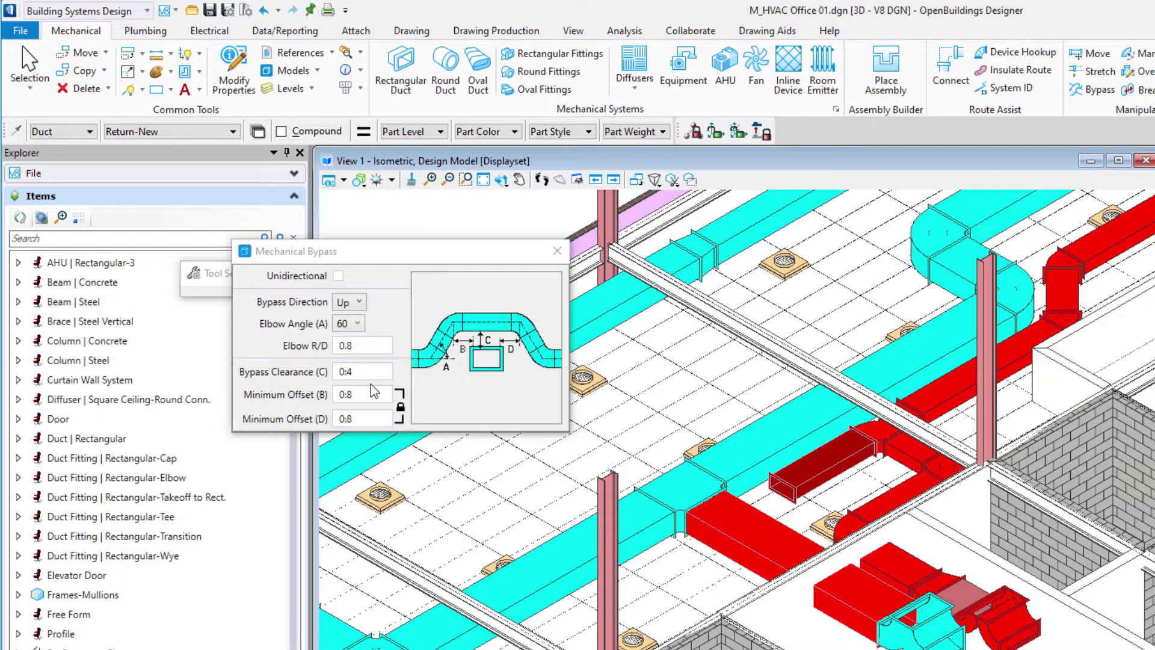
click(370, 391)
click(338, 276)
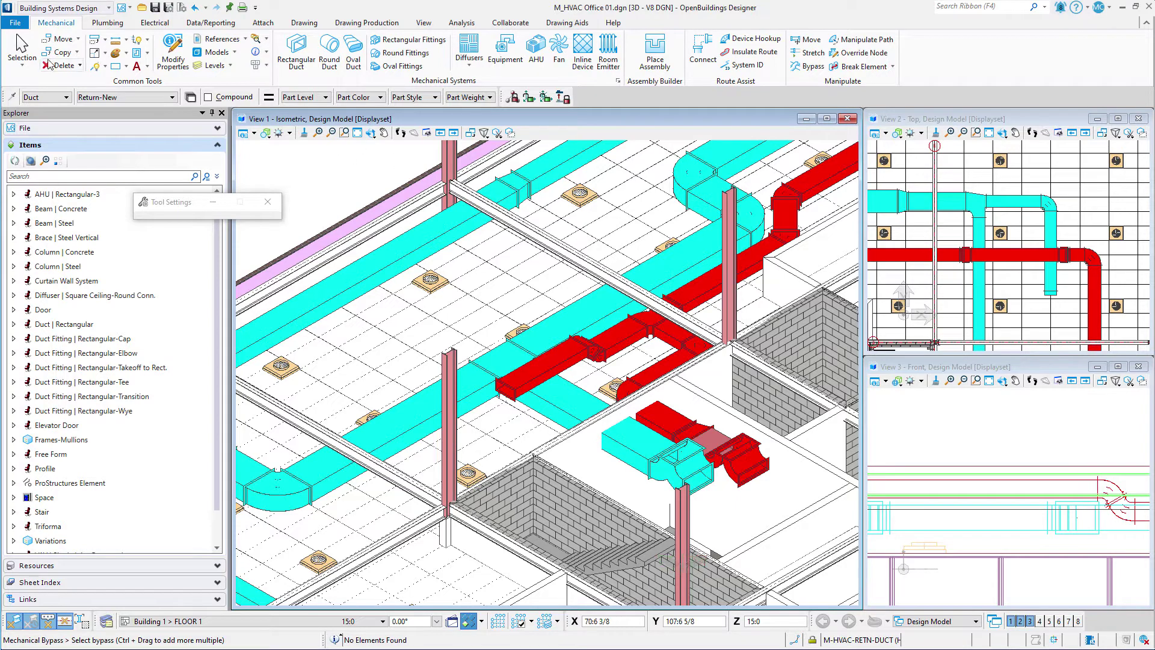
Extend the open end of the raised return duct past the steel column and beyond the steel beam
click(20, 47)
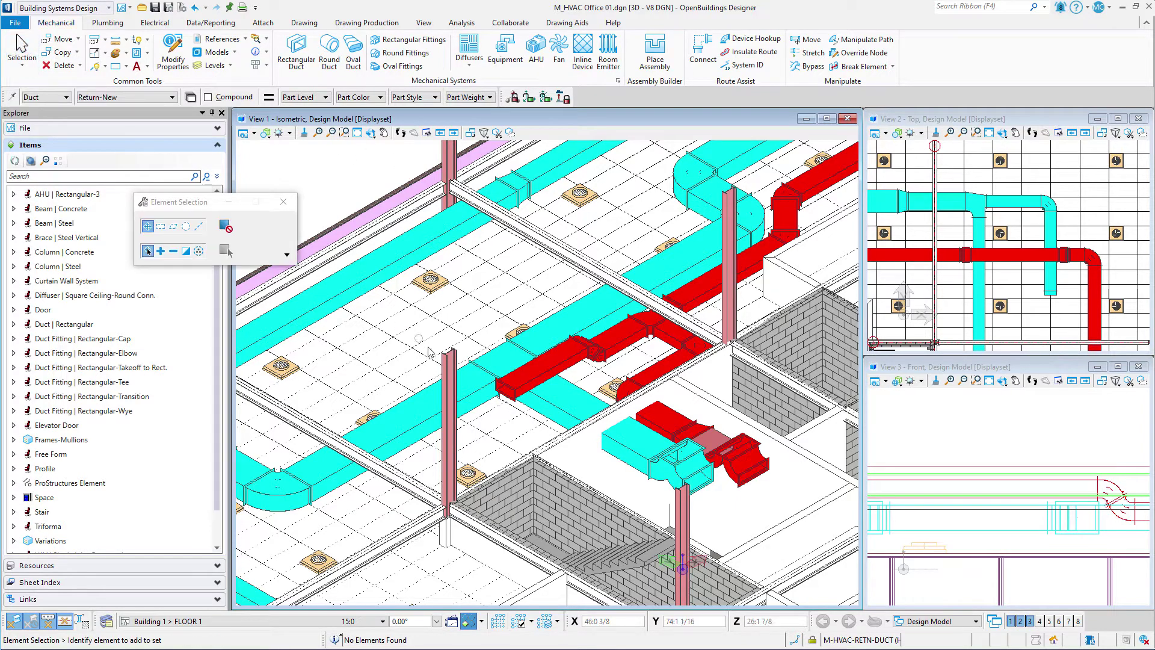
drag(505, 390, 265, 538)
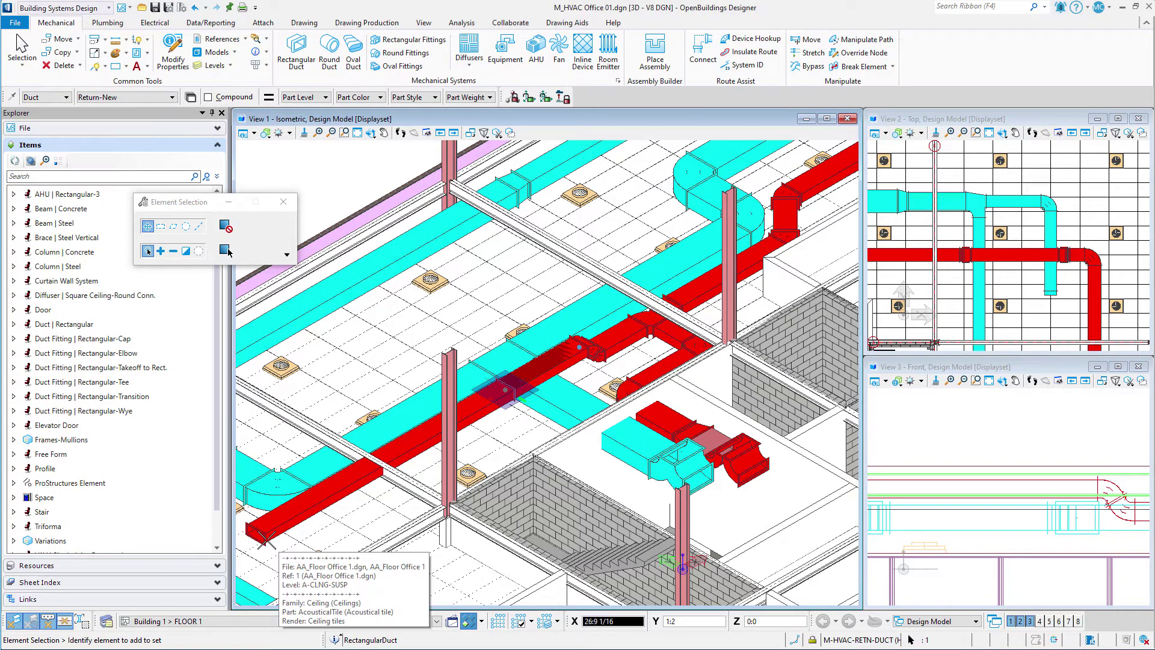
click(265, 537)
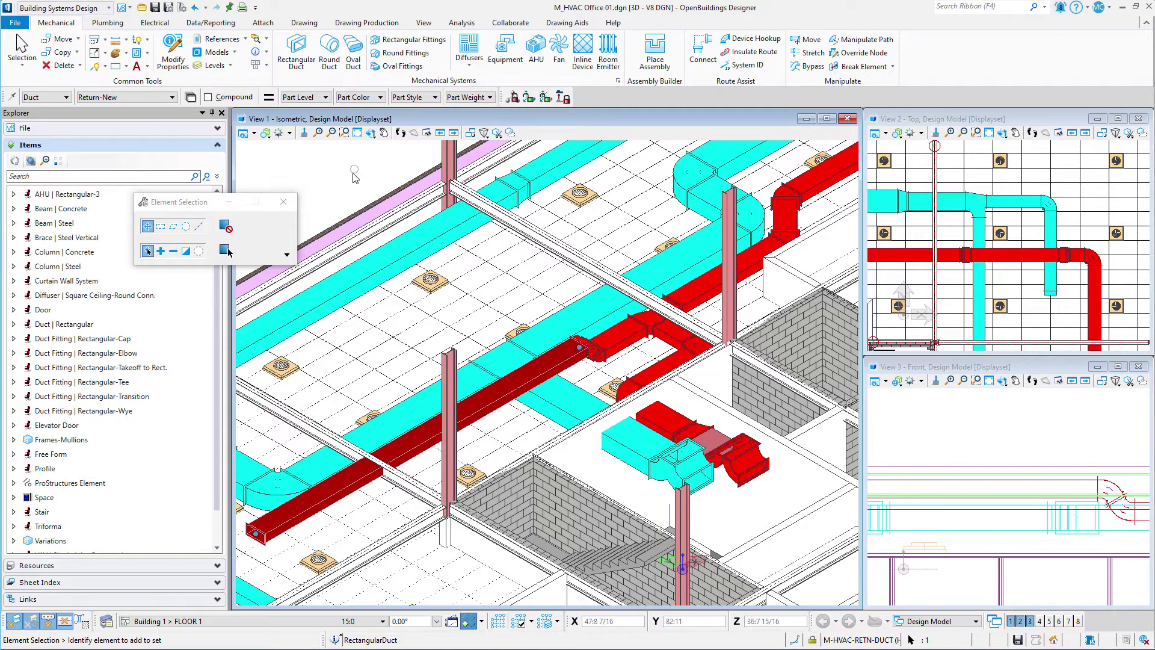
key(Escape)
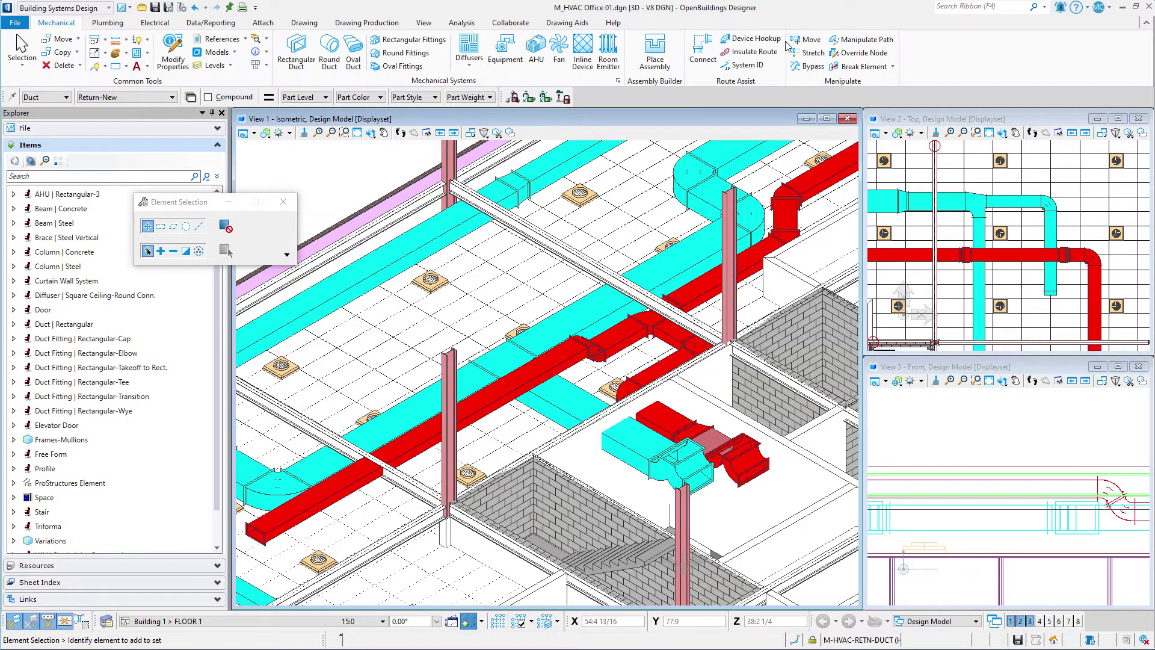
key(ctrl+z)
Start a mechanical bypass of the extended return duct, with the steel beam it crosses as the obstruction
click(814, 66)
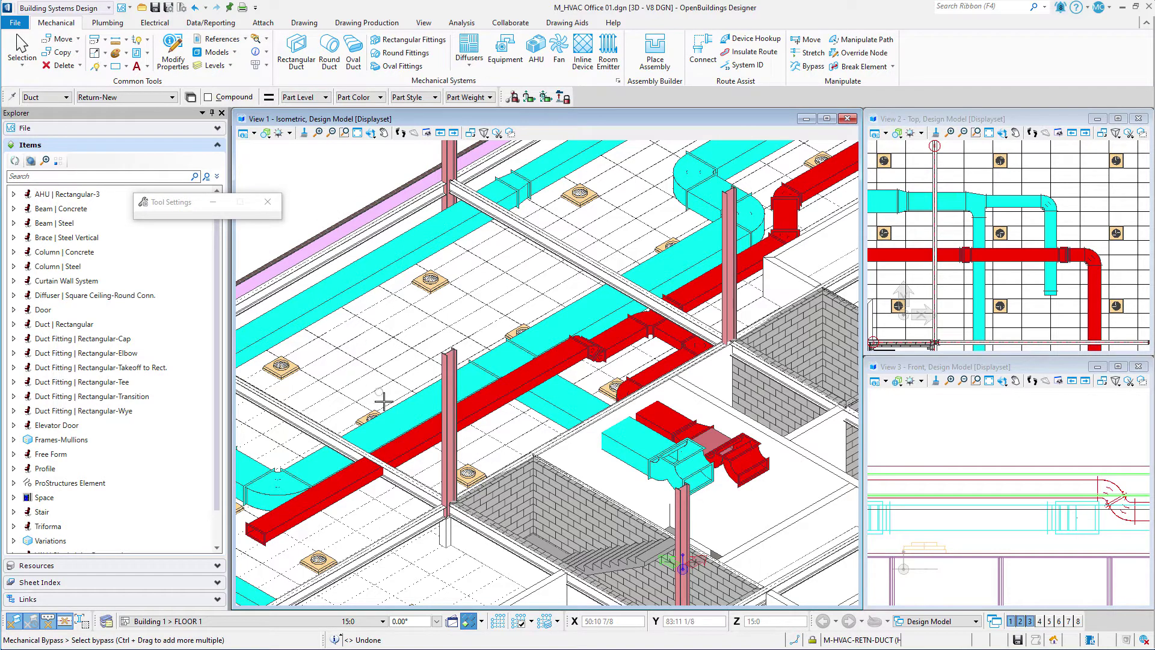
click(423, 447)
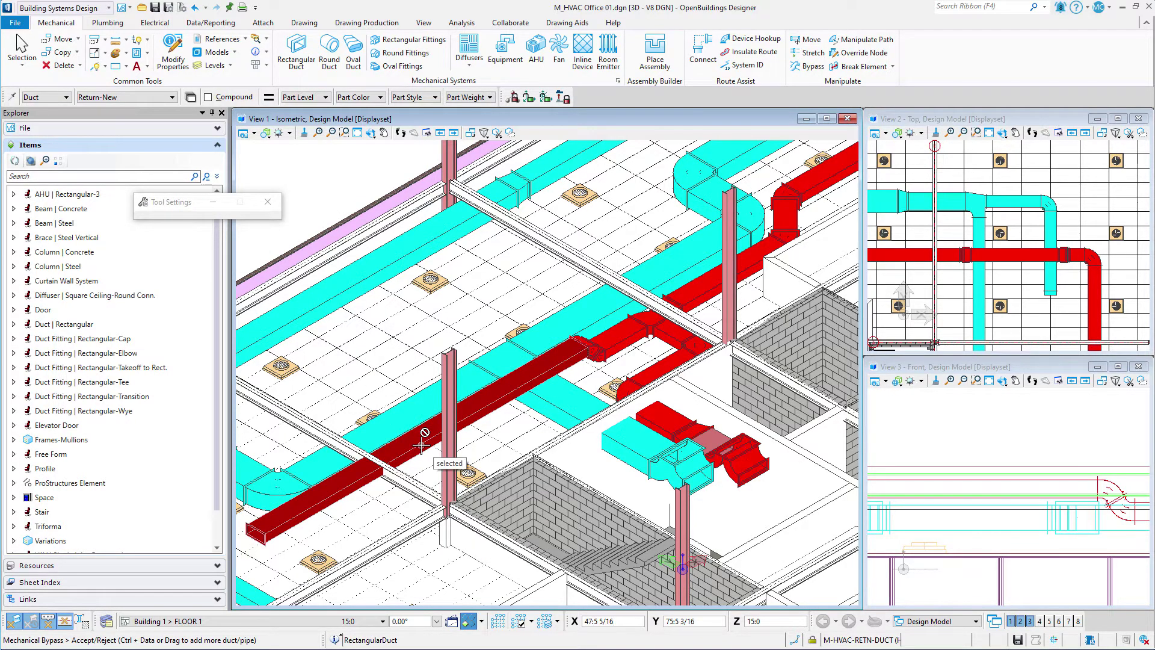
click(311, 196)
click(282, 407)
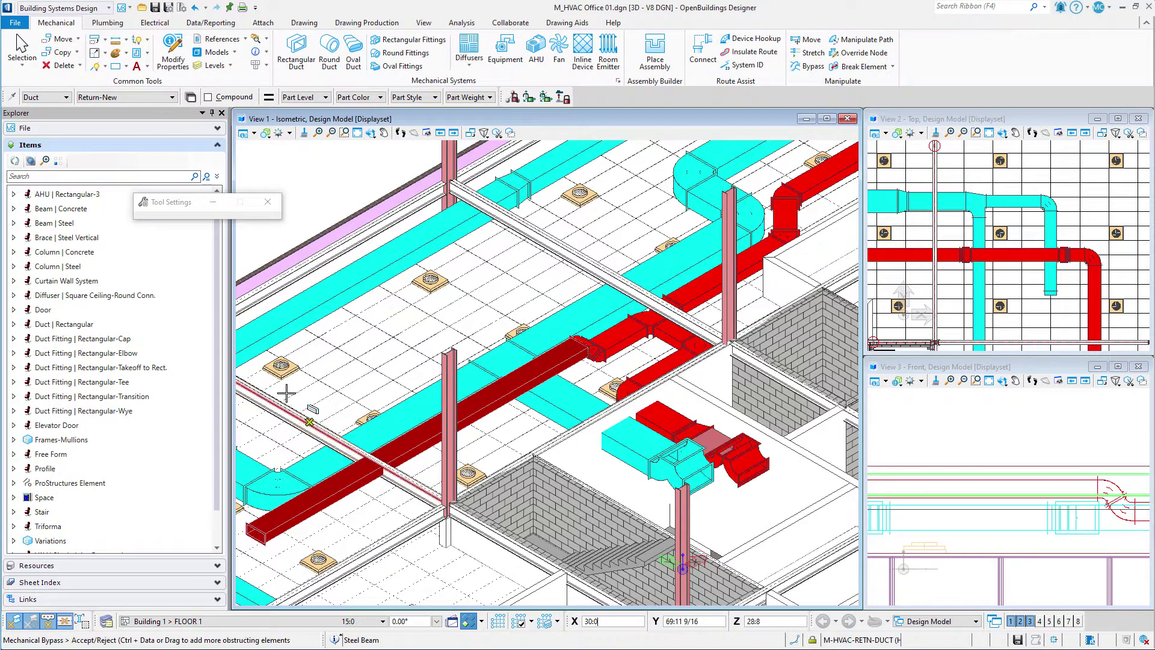
click(320, 180)
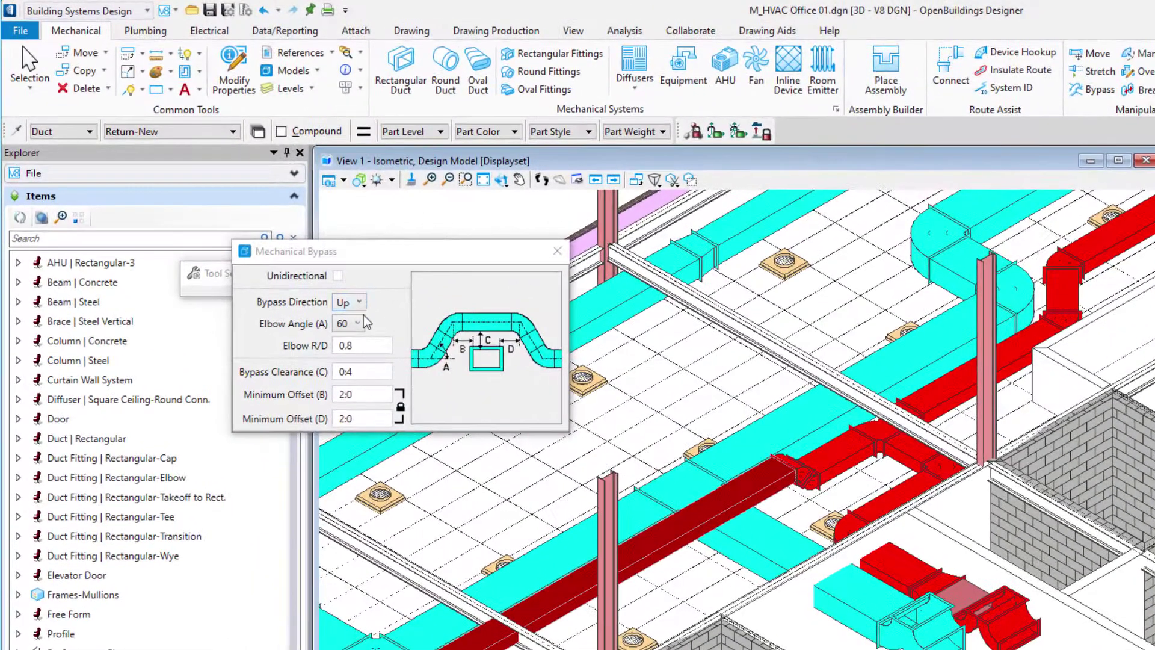
Set the bypass direction to Down, make it unidirectional, and create the bypass under the steel beam
click(304, 262)
click(350, 338)
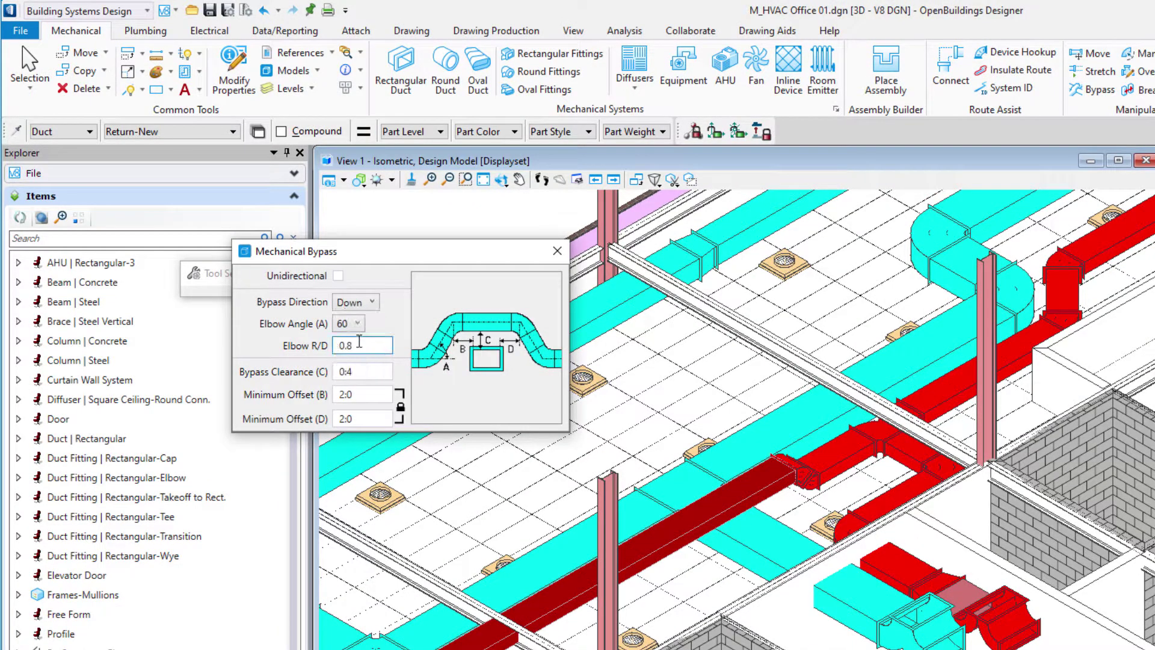
click(338, 277)
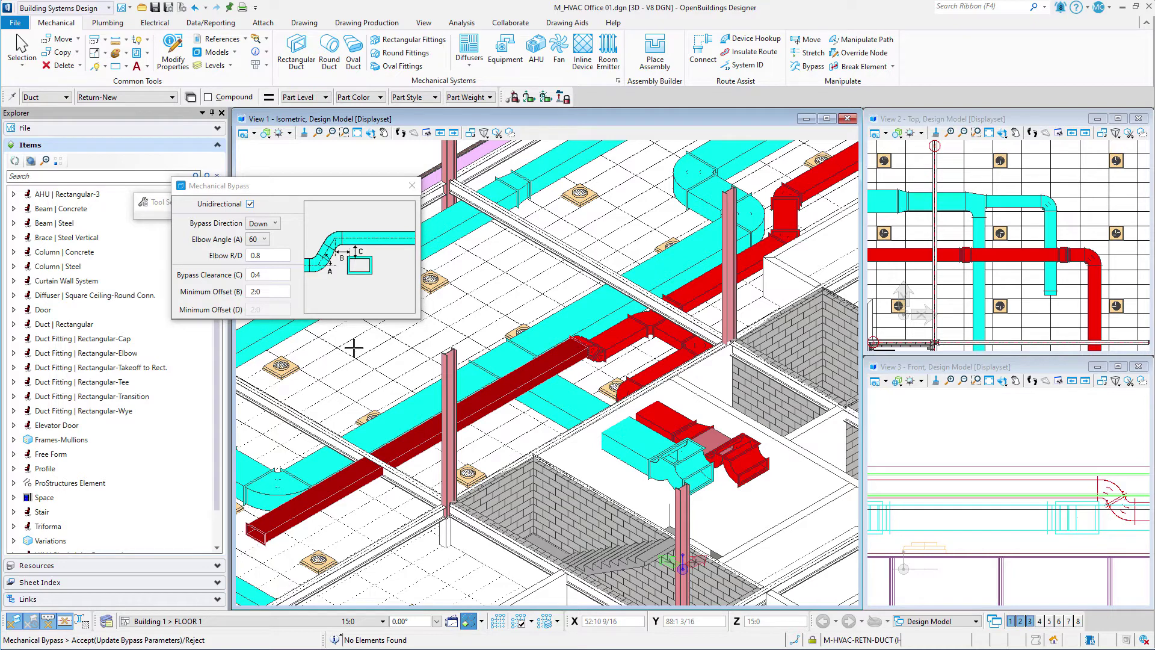
click(354, 348)
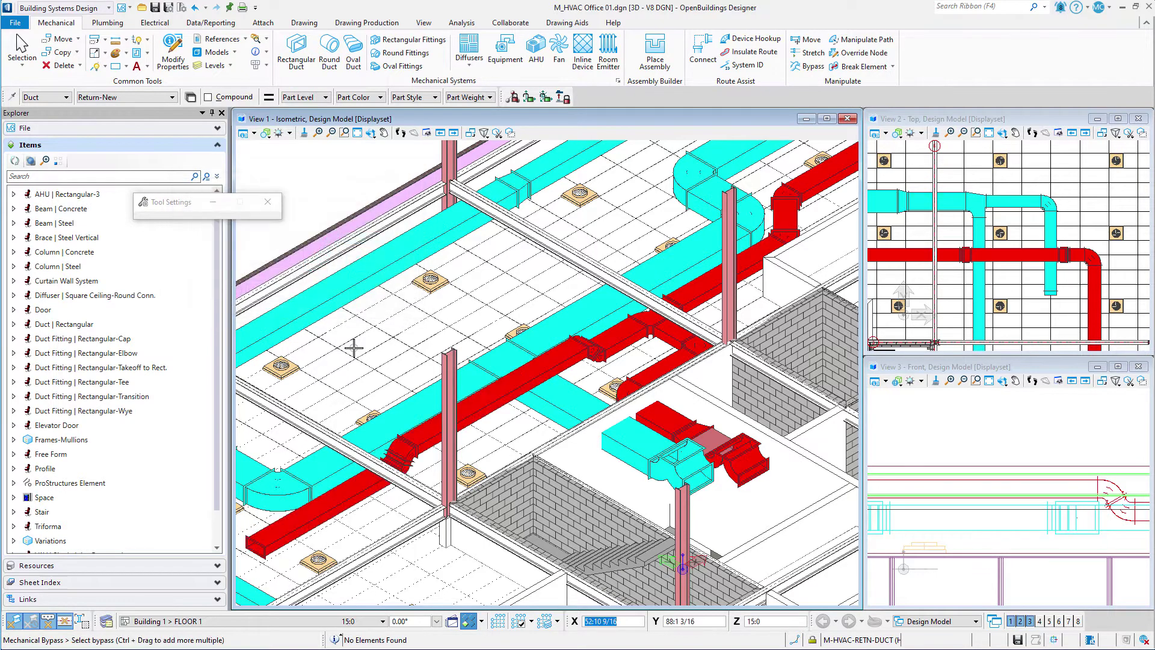